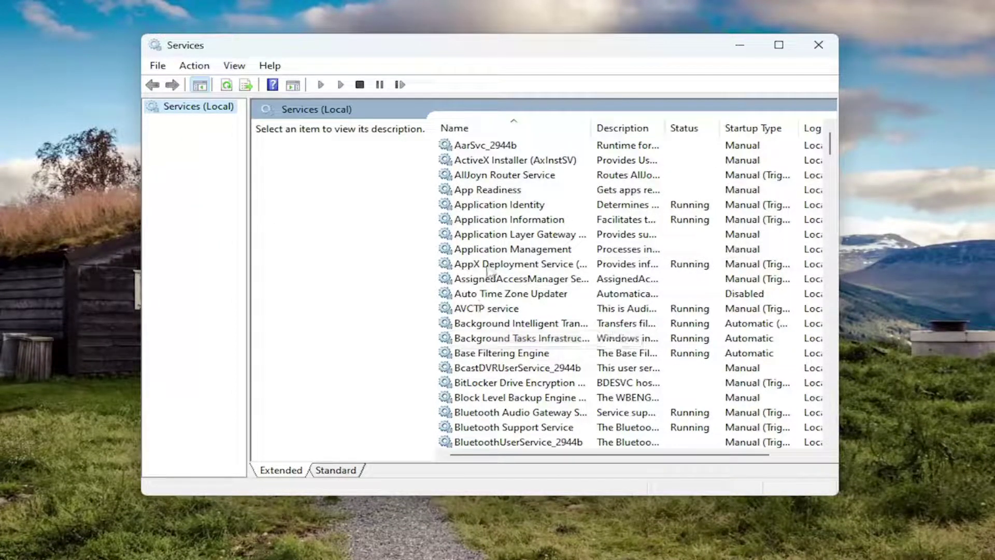
Set Background Intelligent Transfer Service startup type to Automatic and start the service
scroll(481, 280, down, 1)
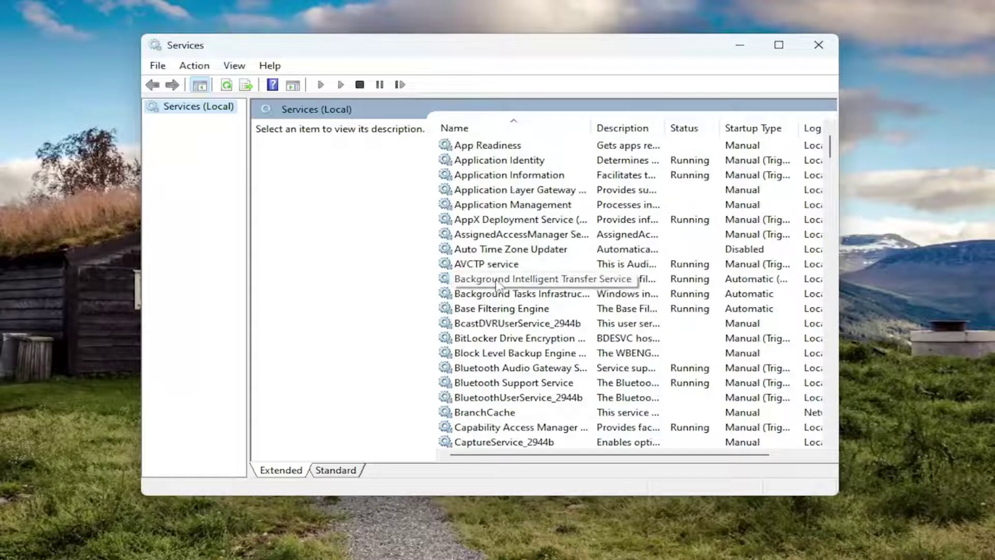
double_click(493, 280)
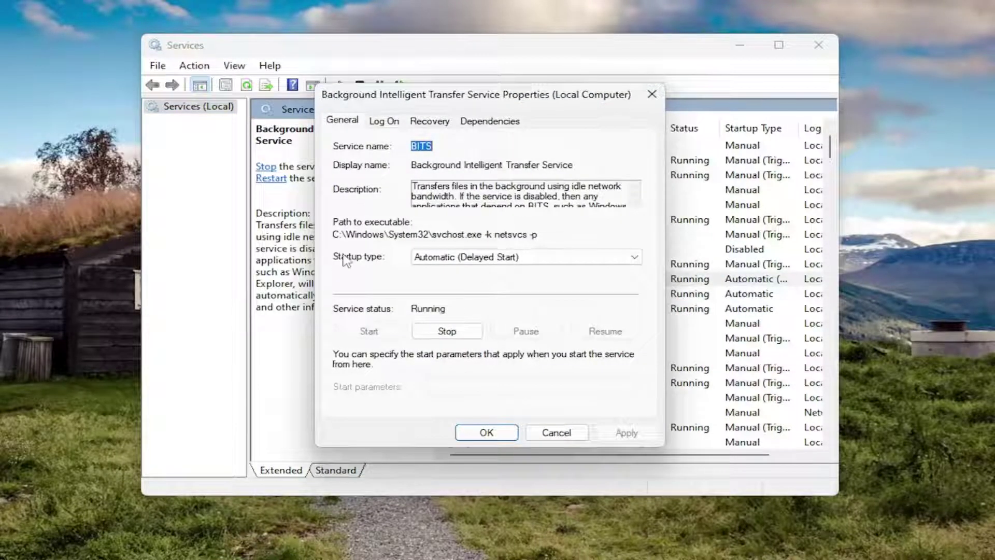
click(451, 257)
click(451, 257)
click(450, 257)
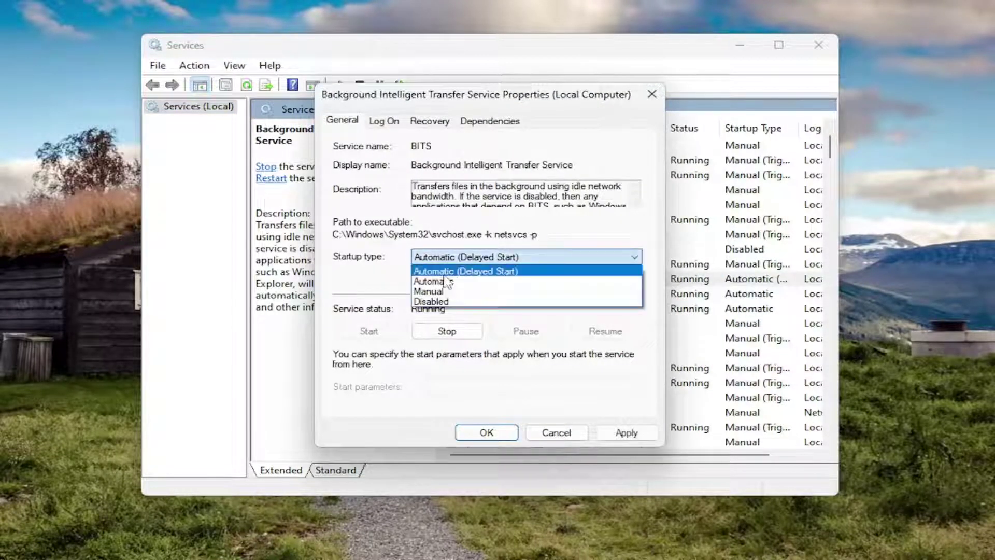
click(449, 282)
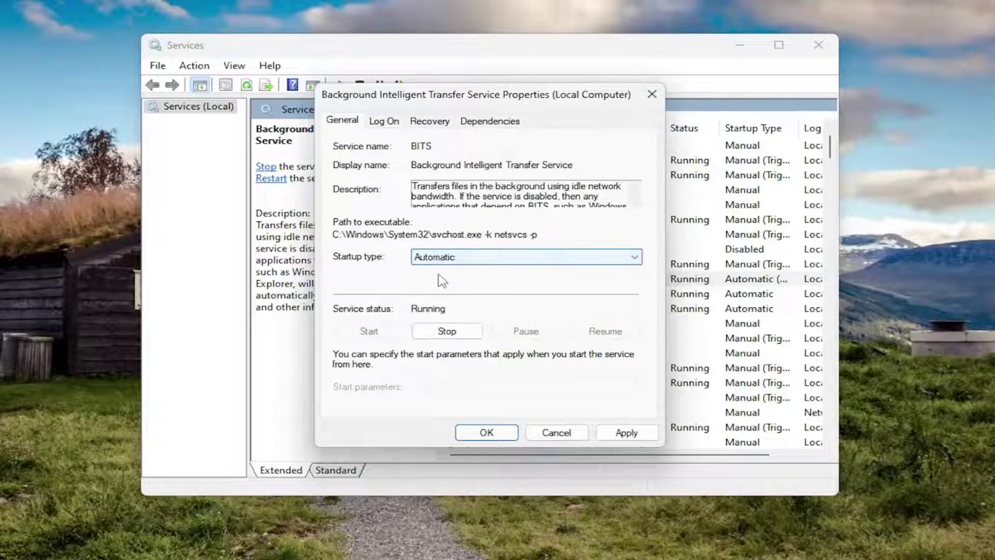
click(369, 332)
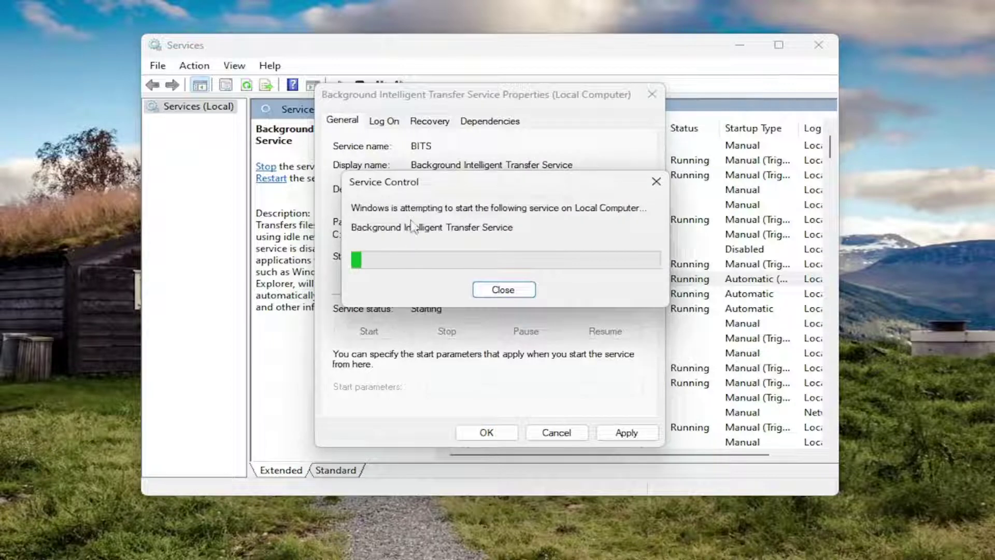
drag(400, 180, 424, 329)
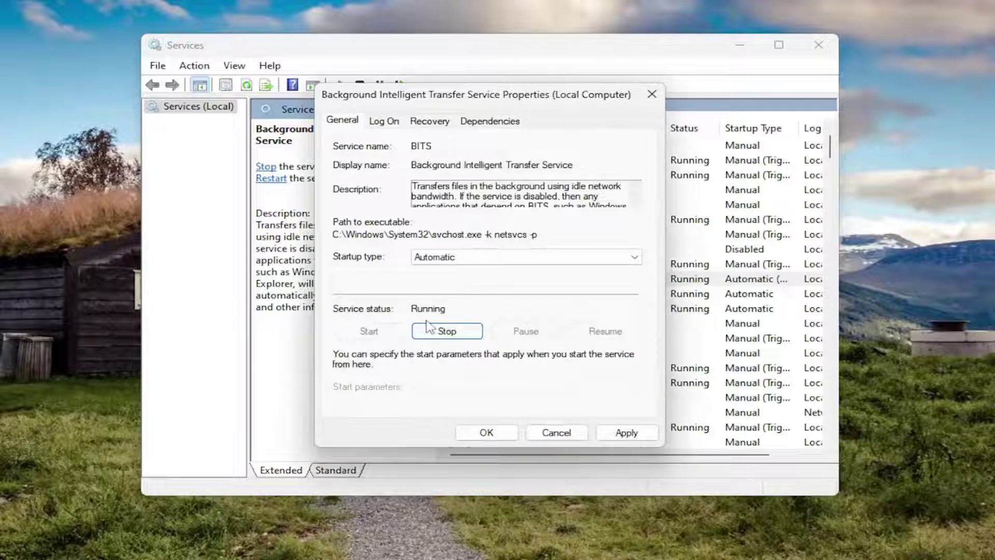
Apply and confirm the BITS changes, then close the Services window
click(640, 435)
click(486, 432)
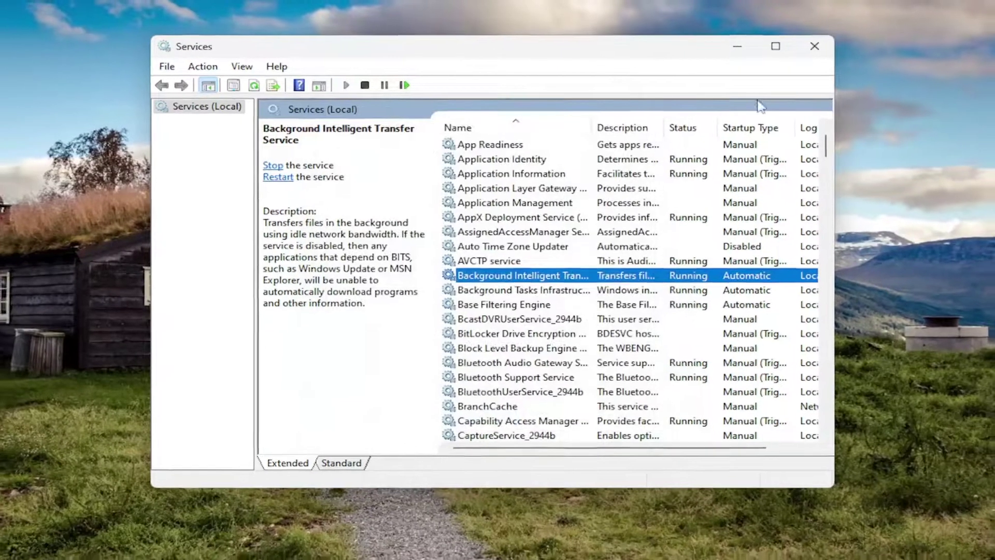
click(819, 45)
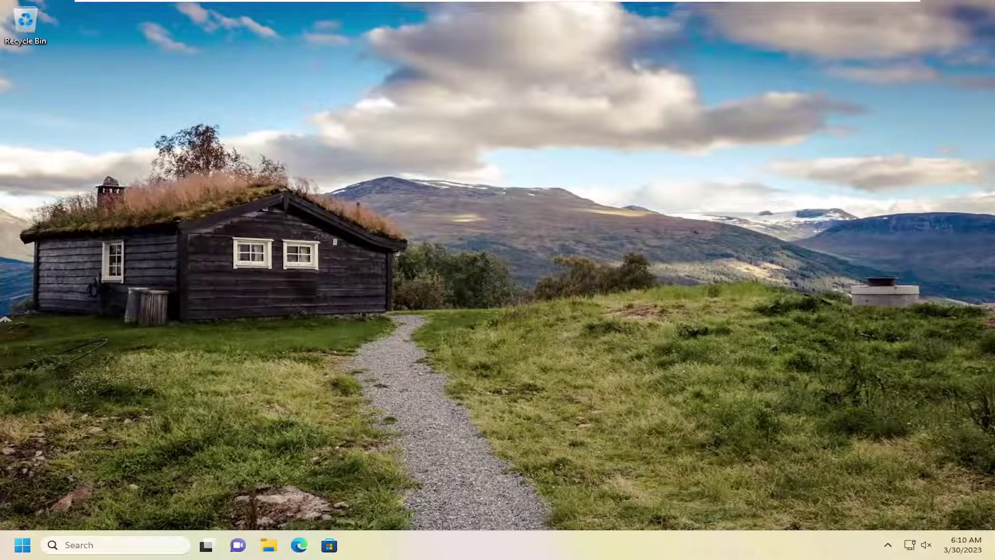
Search 'cmd' and launch Command Prompt as administrator, approving the UAC prompt
click(186, 543)
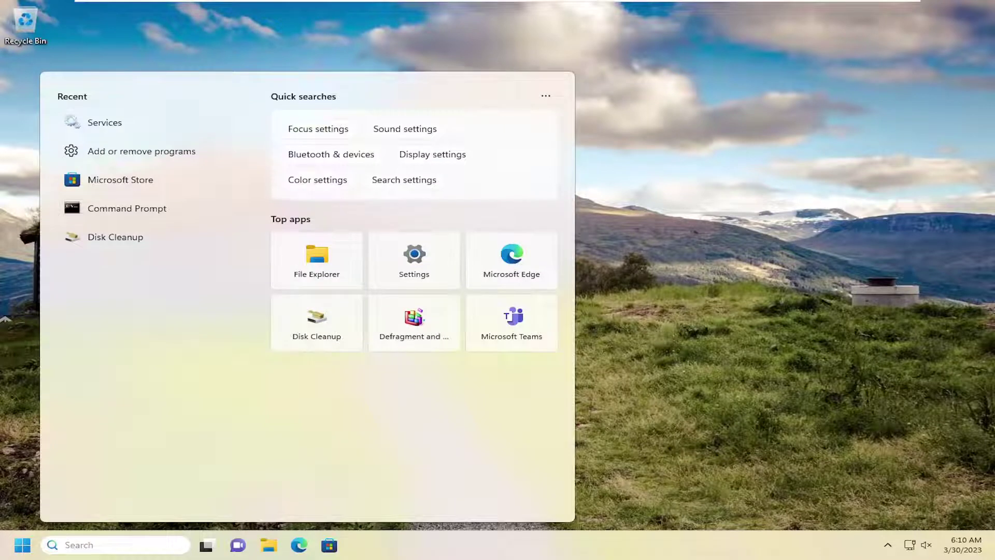
text(cmd)
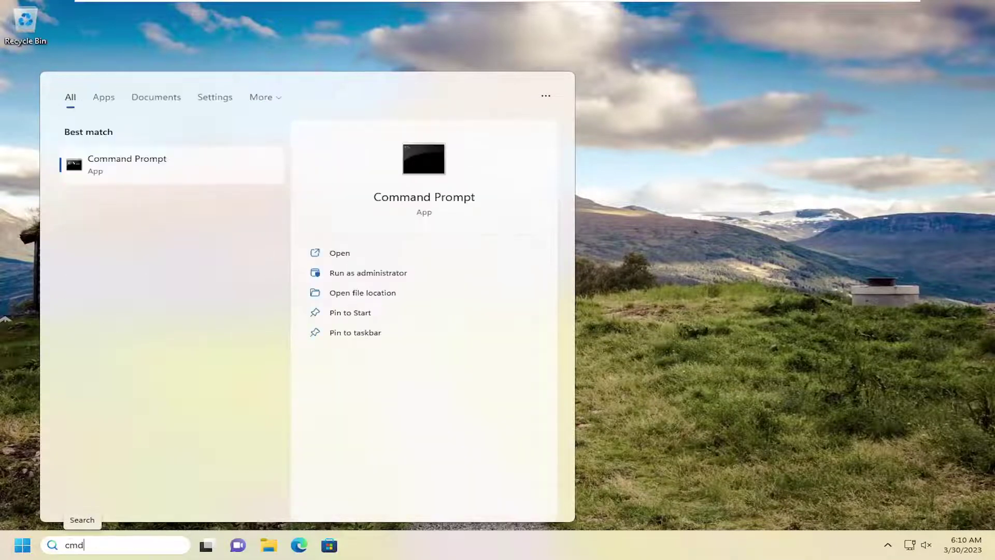
right_click(112, 162)
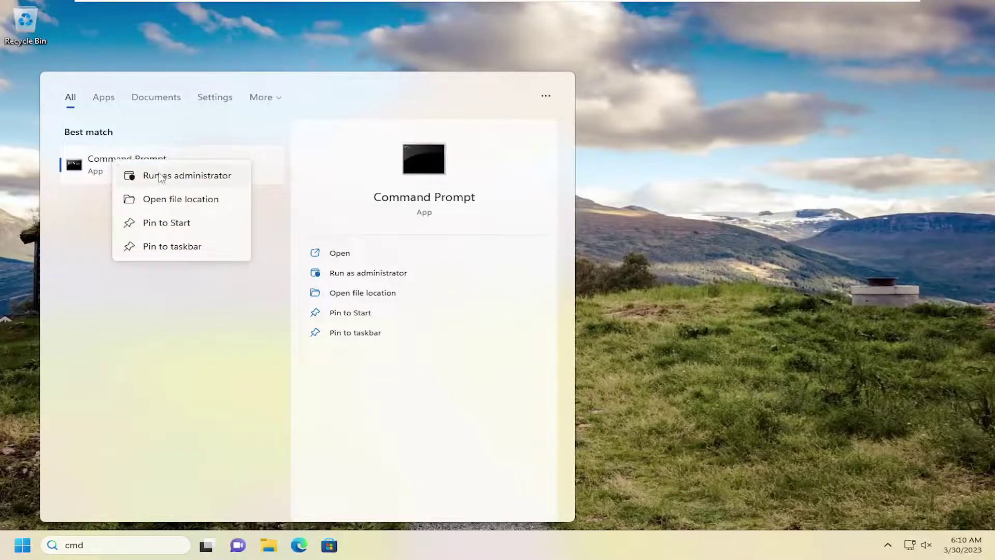
click(160, 176)
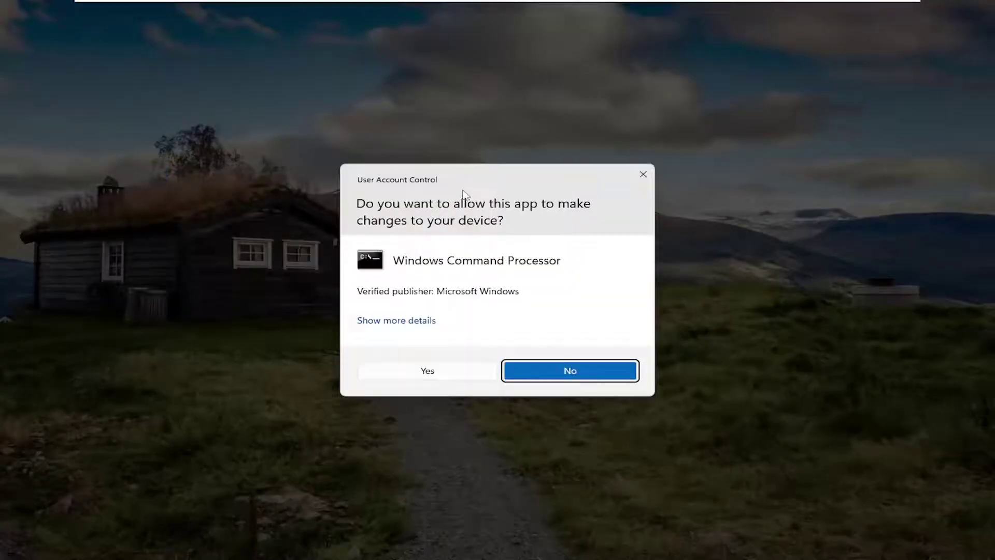
click(427, 370)
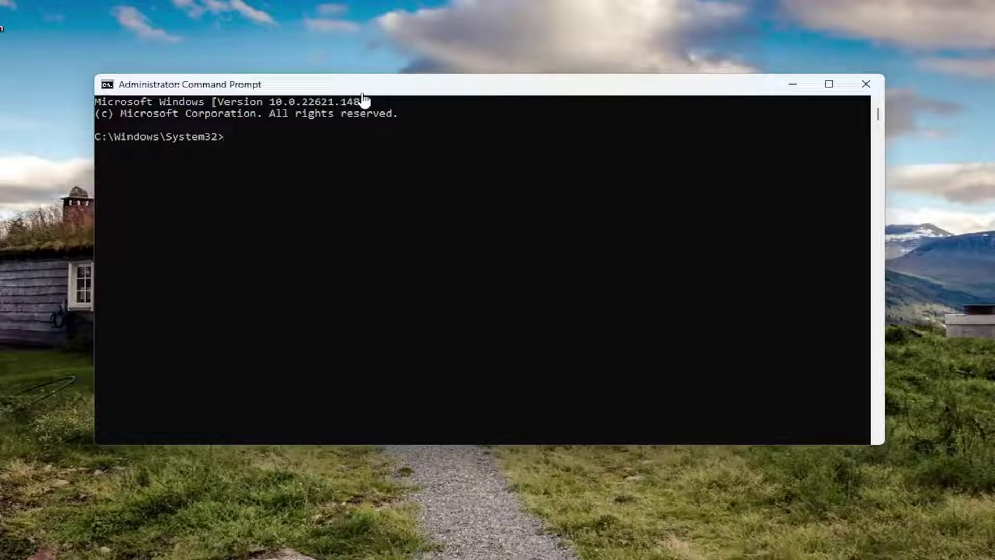
Paste and run sfc /scannow, letting verification reach 100% and repair corrupt files
right_click(416, 93)
mouse_move(467, 201)
click(549, 231)
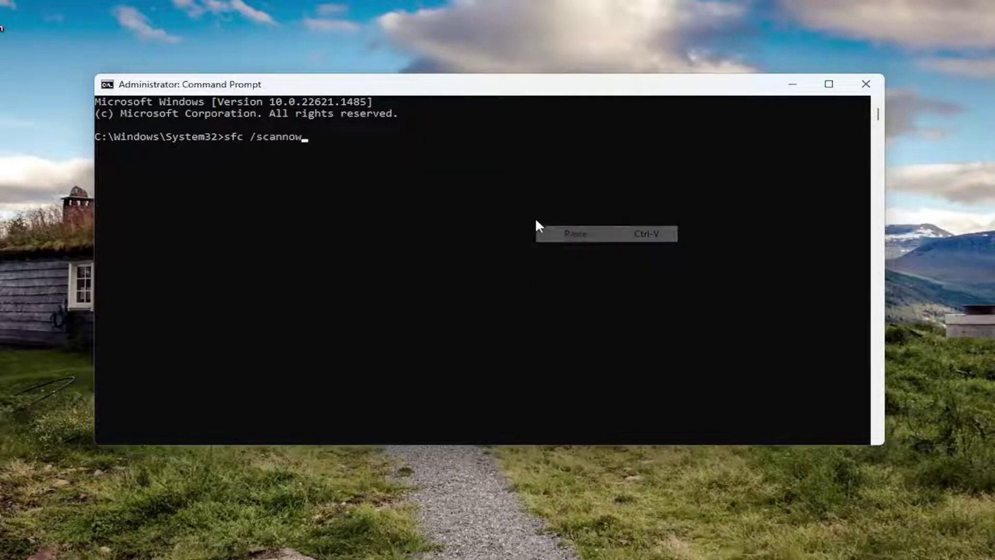
key(Return)
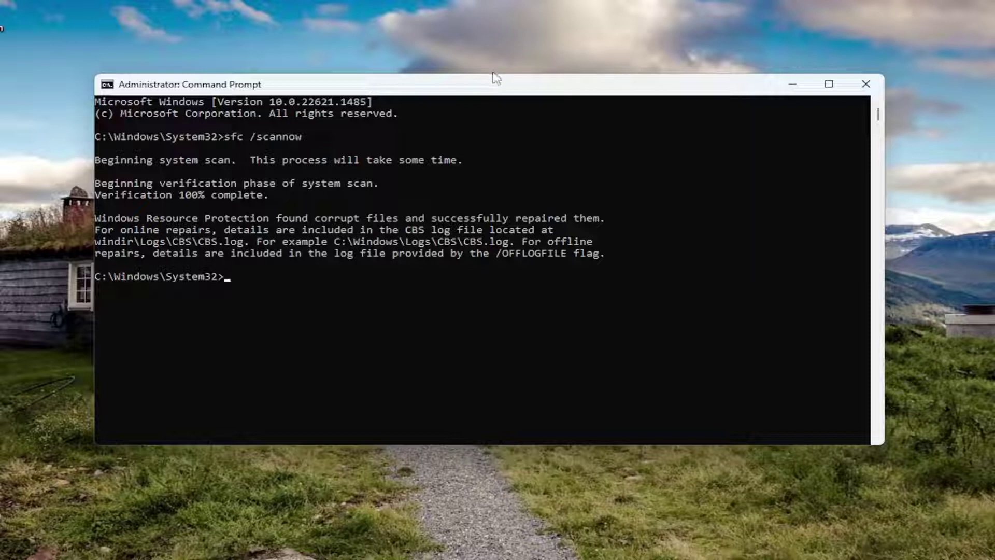
Paste and run dism /online /cleanup-image /restorehealth until the restore completes successfully
right_click(473, 88)
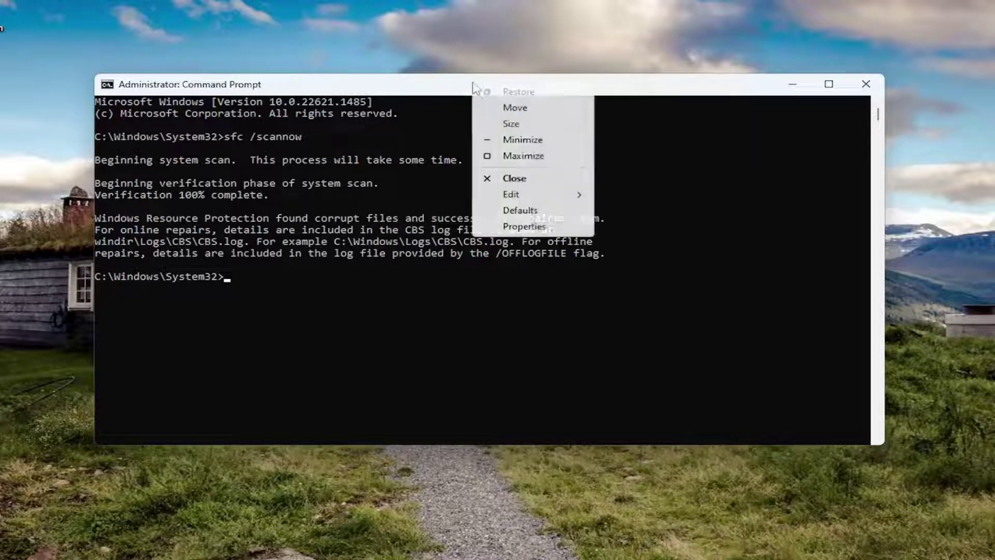
mouse_move(549, 195)
click(625, 227)
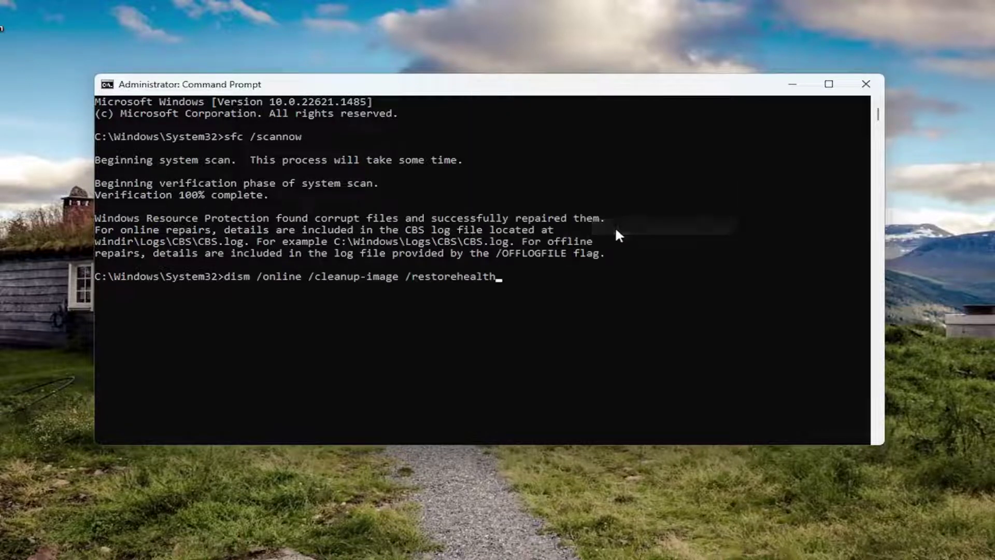
key(Return)
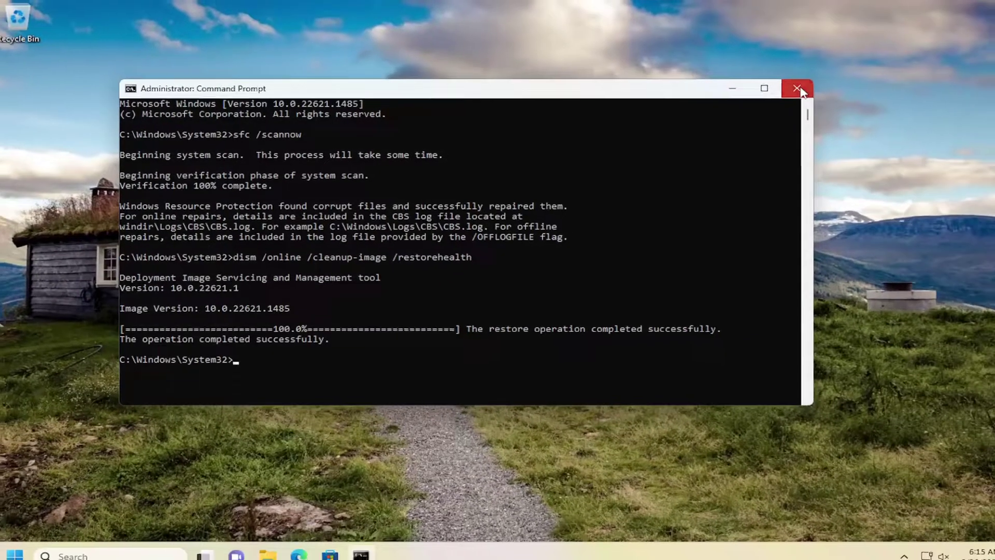
Close Command Prompt and choose Restart from the Start button's shutdown menu
click(866, 84)
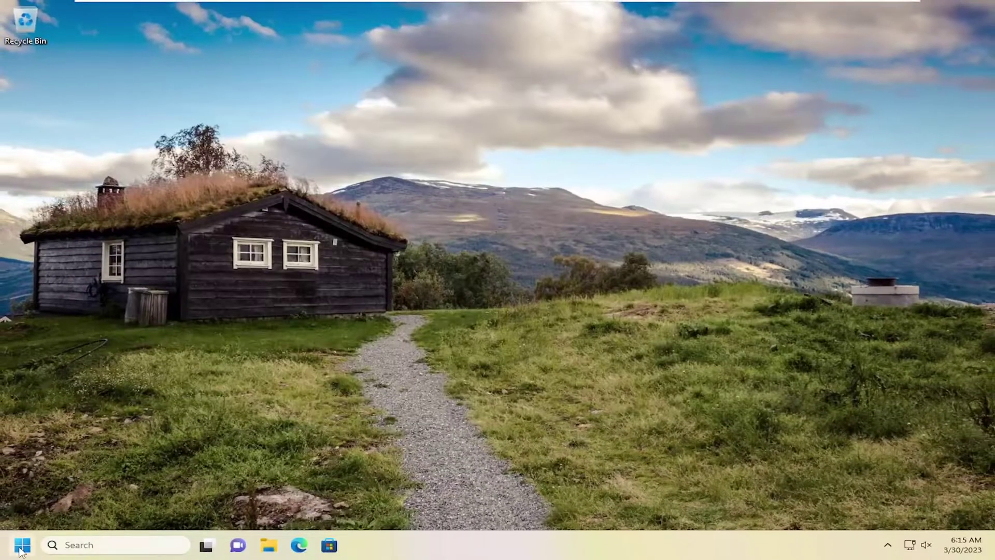
right_click(22, 544)
mouse_move(104, 490)
click(173, 489)
Open Network reset via 'network reset' search, confirm the reset, dismiss the notice, and close Settings
click(113, 545)
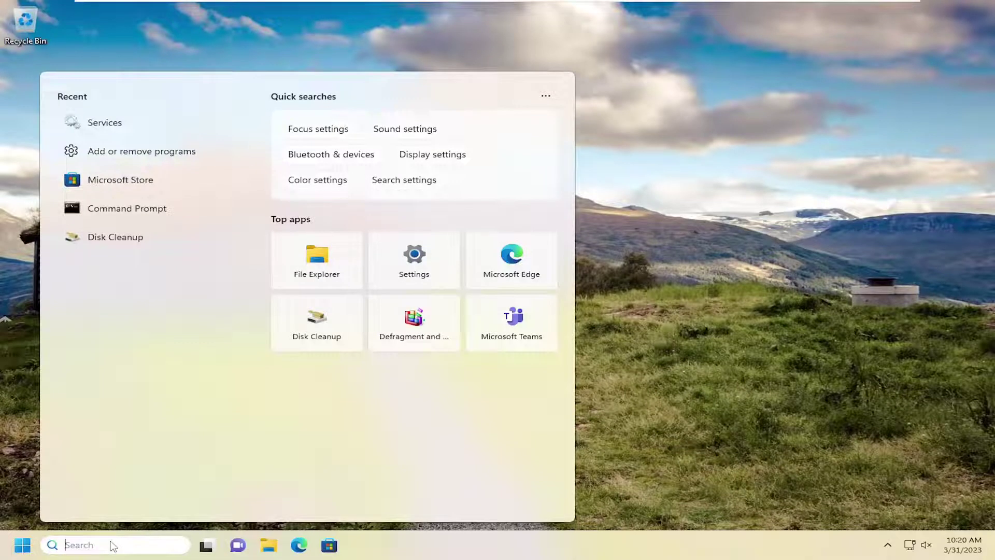
text(networ)
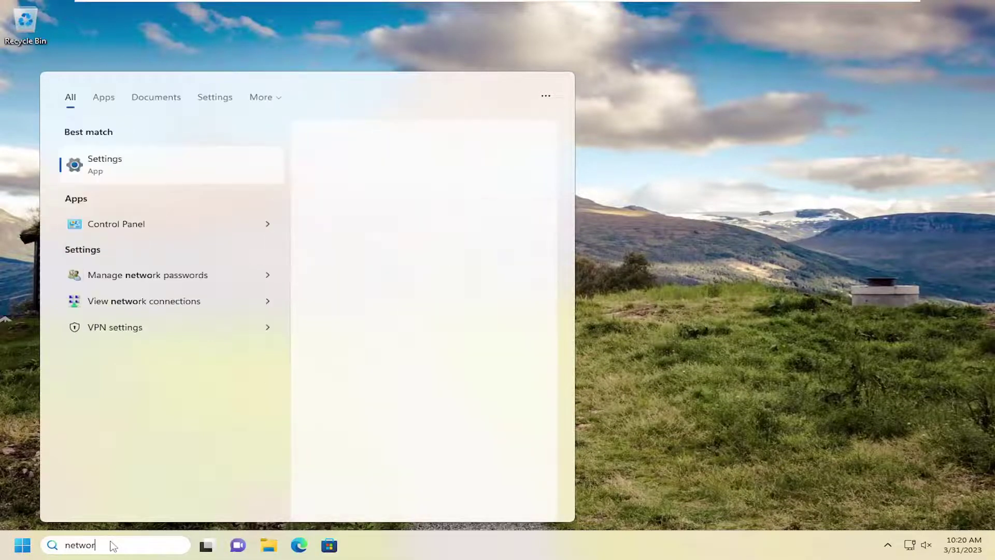
text(k reset)
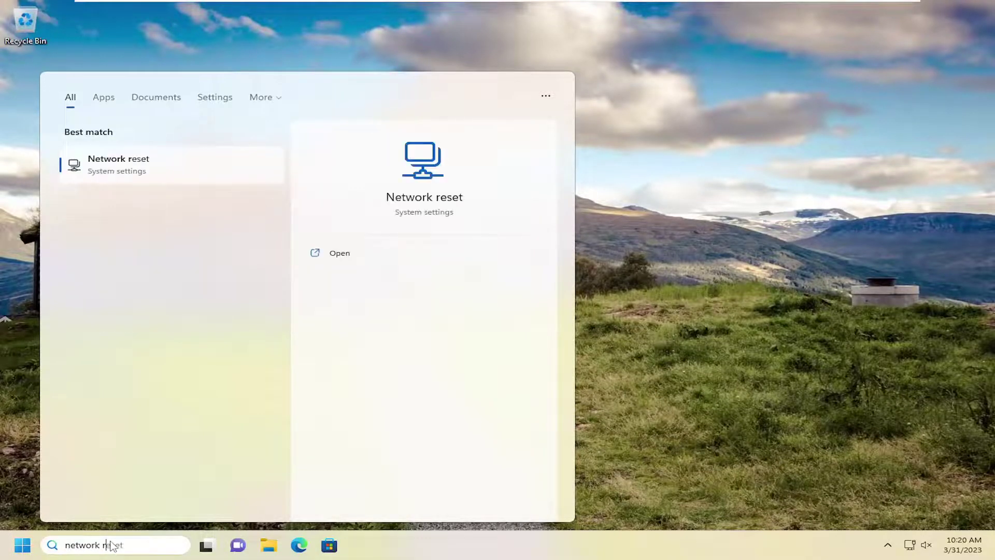
click(119, 165)
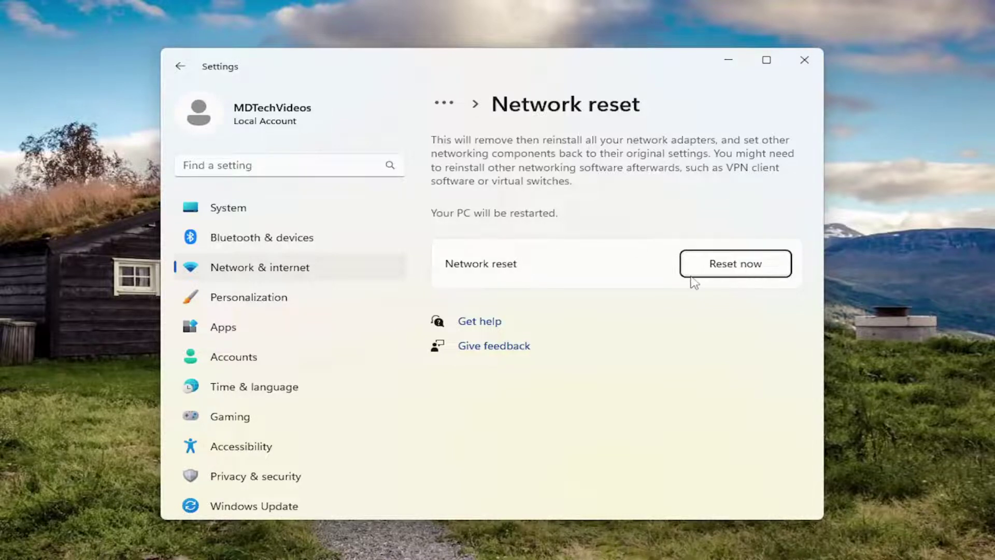
click(722, 271)
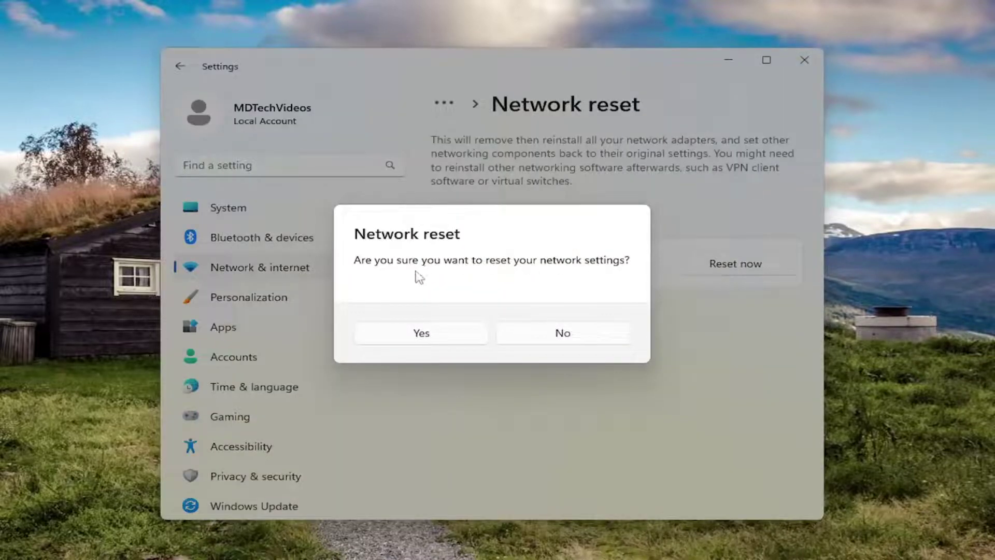
click(429, 337)
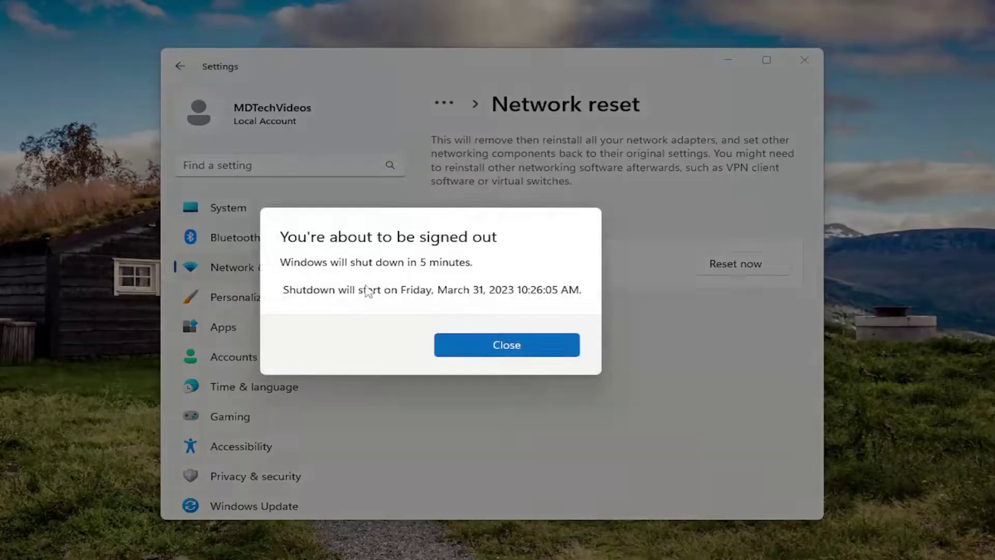
click(475, 352)
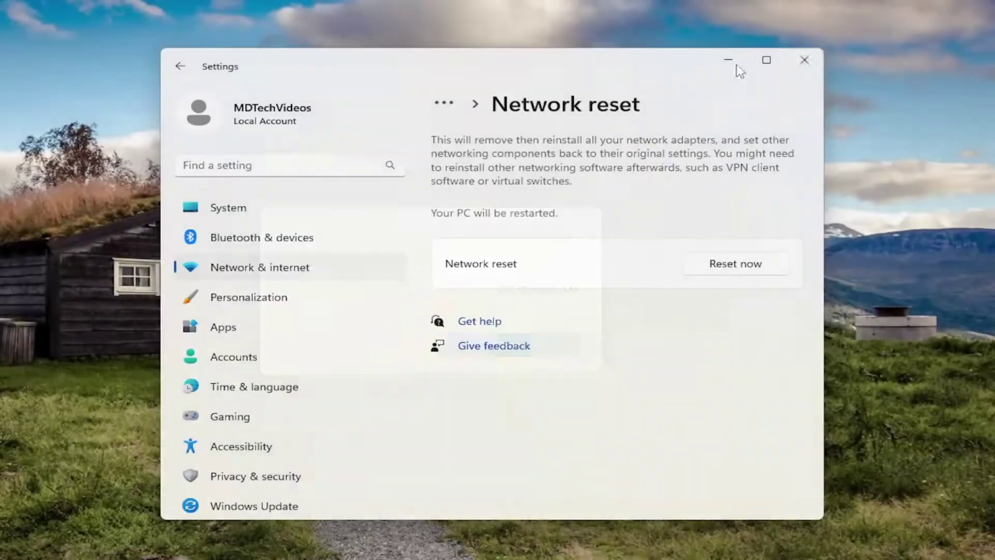
click(806, 61)
Restart Windows immediately from the Start button's Shut down or sign out menu
right_click(5, 553)
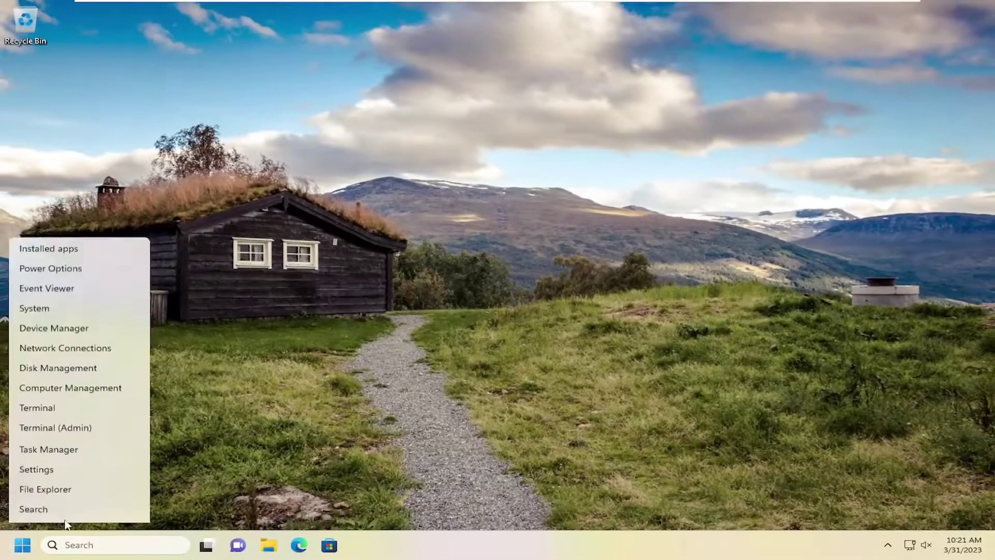
mouse_move(104, 499)
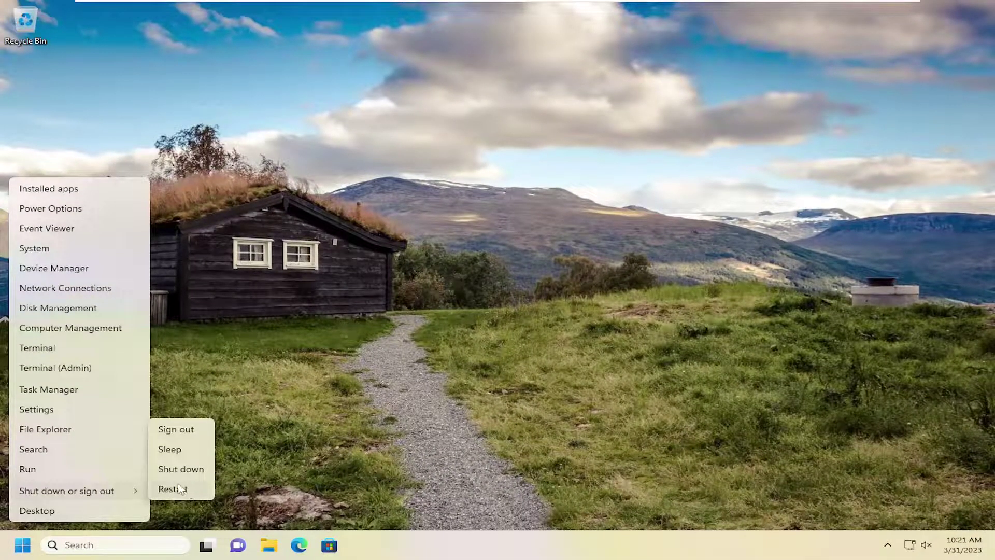
click(175, 489)
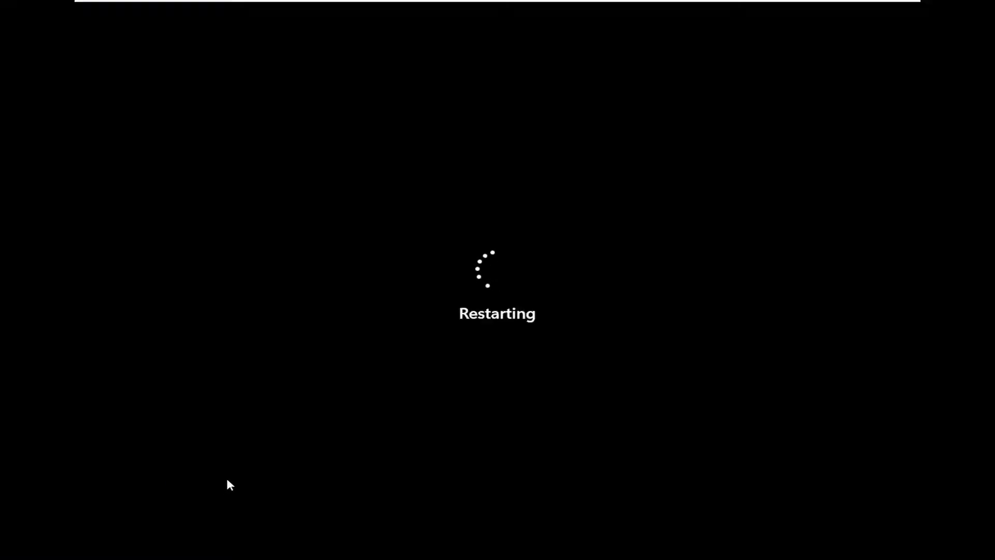